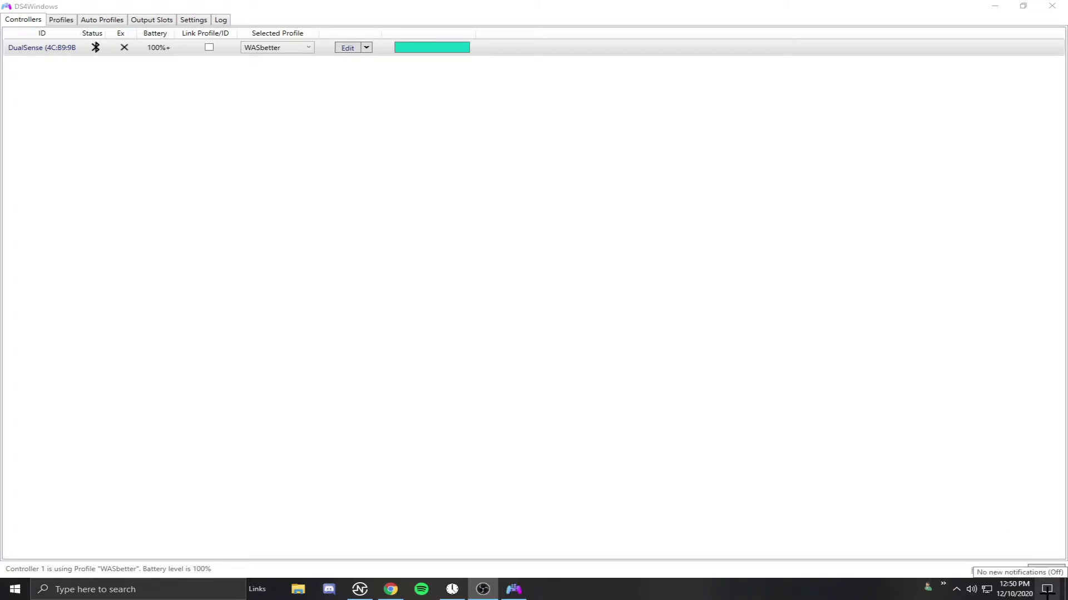
Step: Dismiss the Action Center and open the WASbetter profile for editing from the Controllers list
left_click(1047, 589)
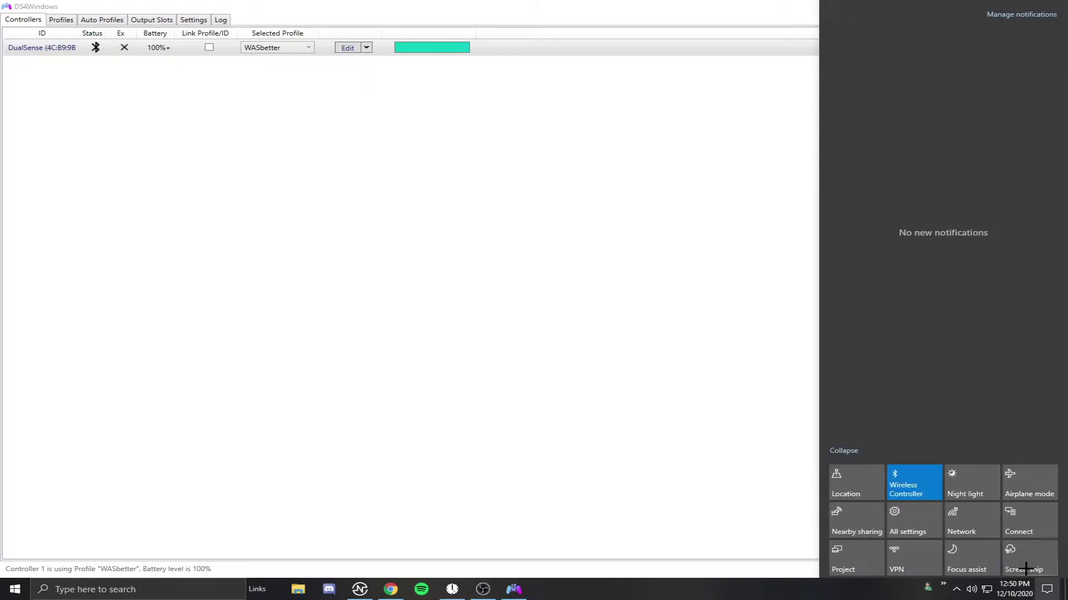
left_click(808, 501)
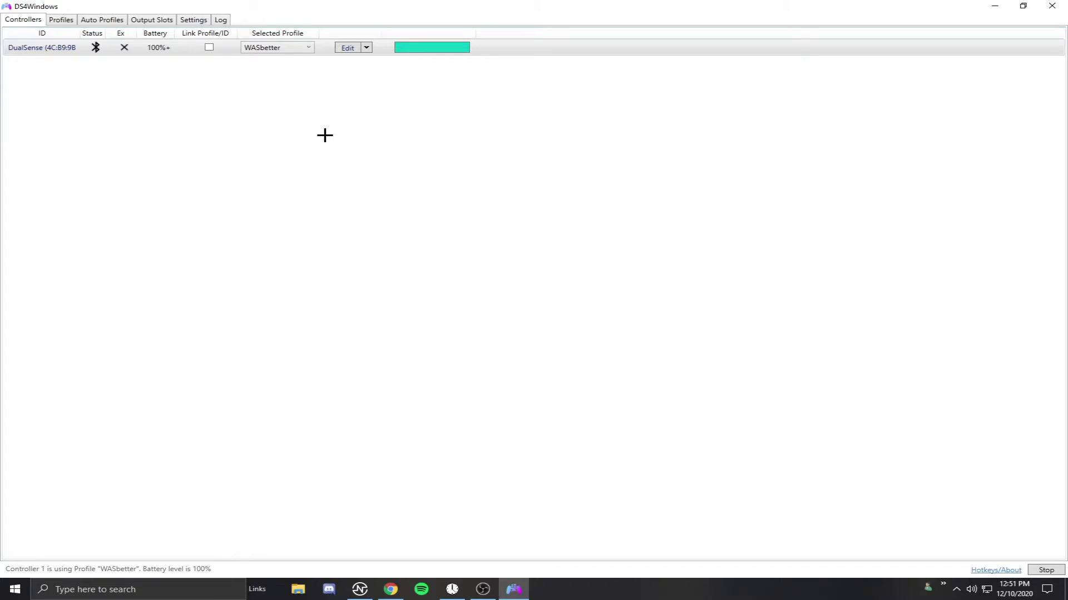
left_click(346, 49)
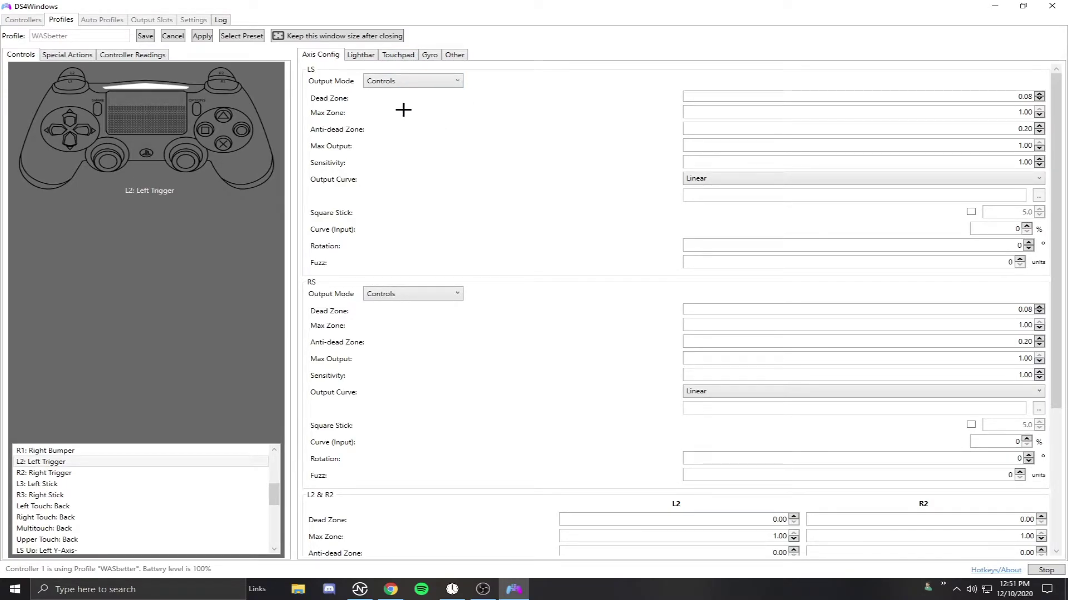
Step: Set the WASbetter touchpad Output Mode to Controls
left_click(390, 57)
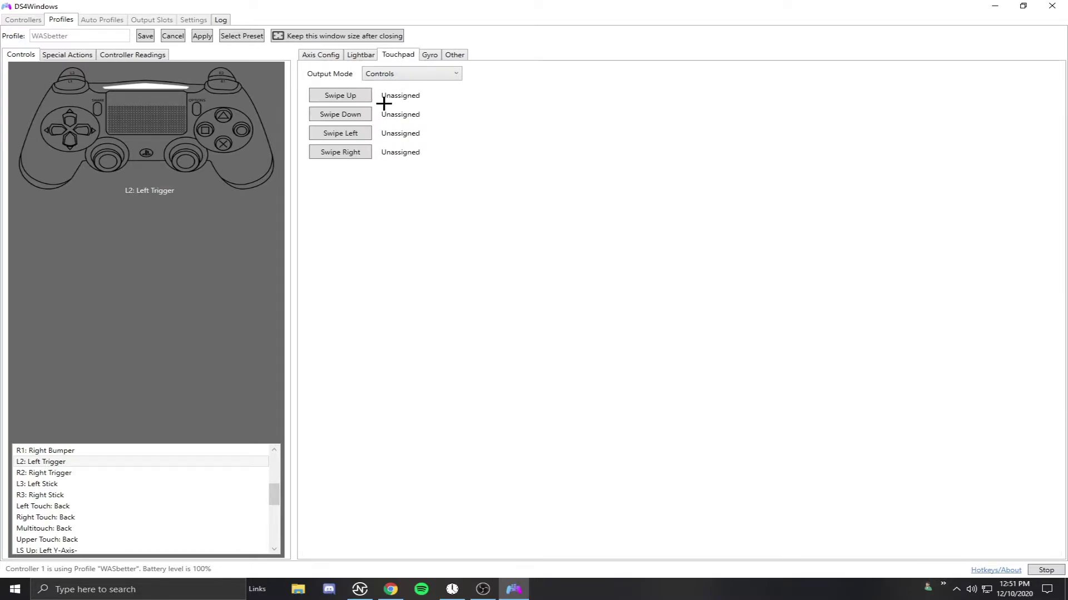
left_click(384, 78)
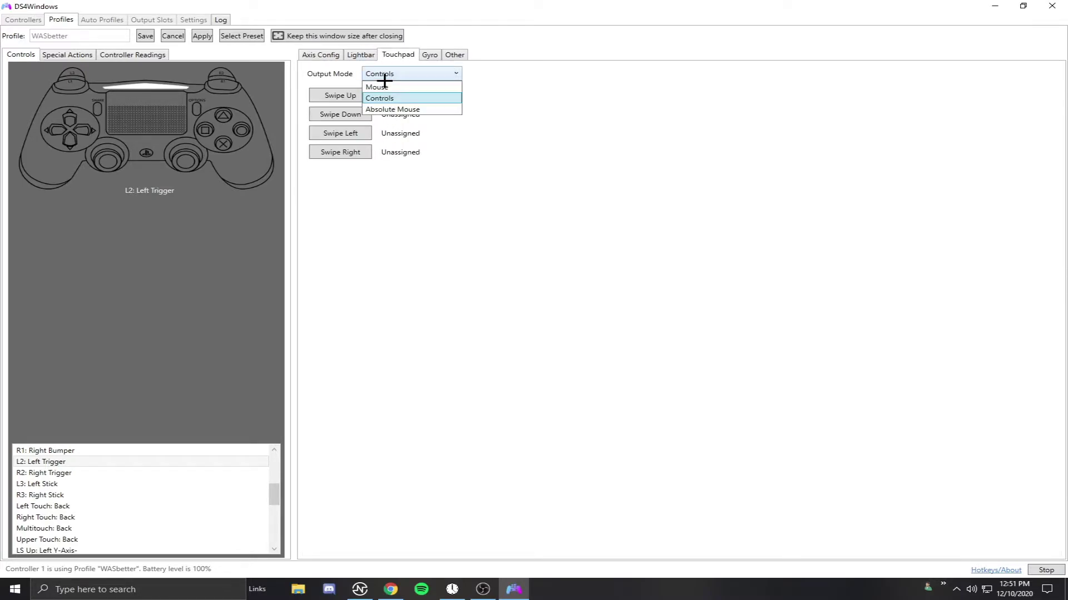
left_click(388, 98)
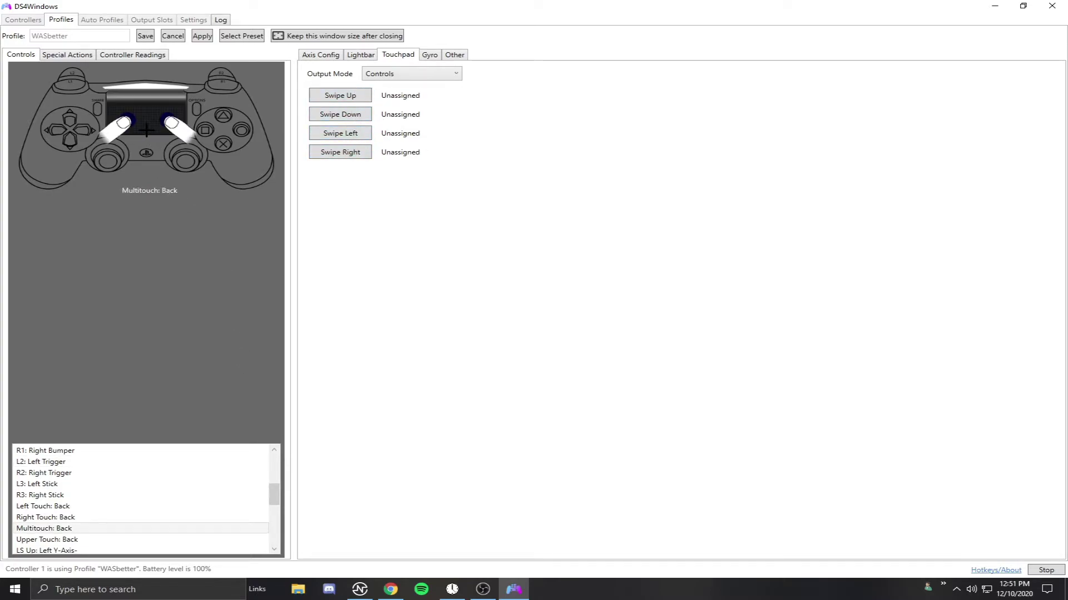
Step: Map Right Touch, Left Touch, Multitouch and Upper Touch each to Back
left_click(172, 121)
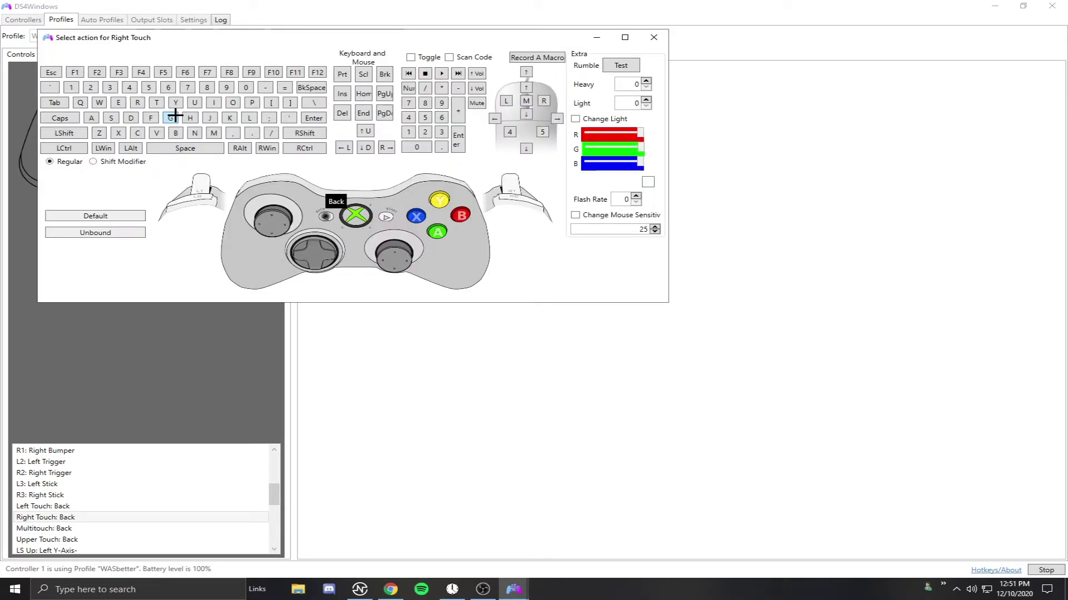
left_click(324, 216)
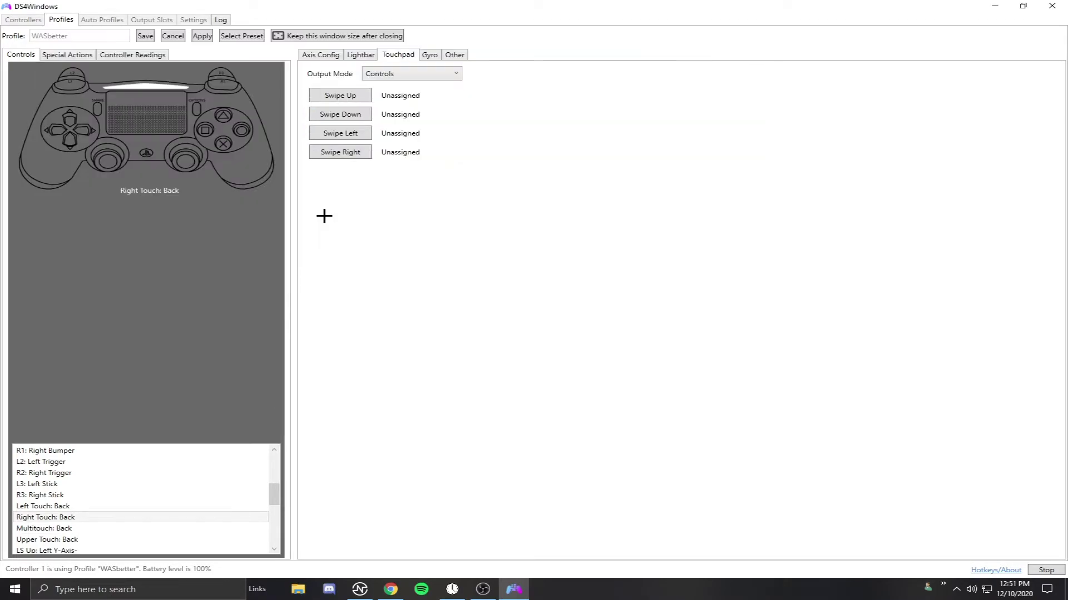
left_click(121, 120)
left_click(341, 231)
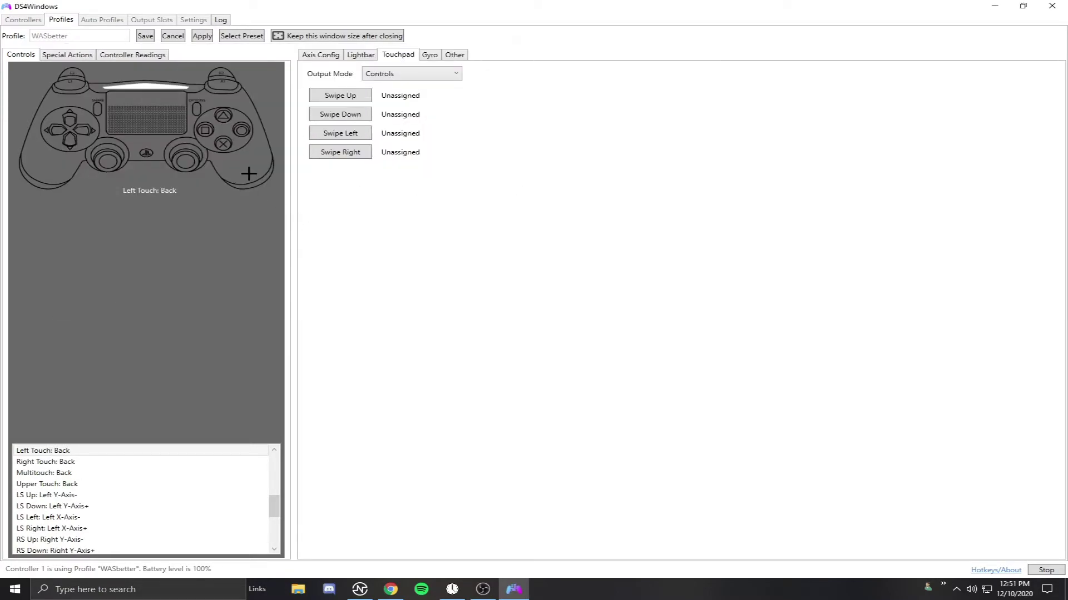
left_click(154, 121)
left_click(342, 230)
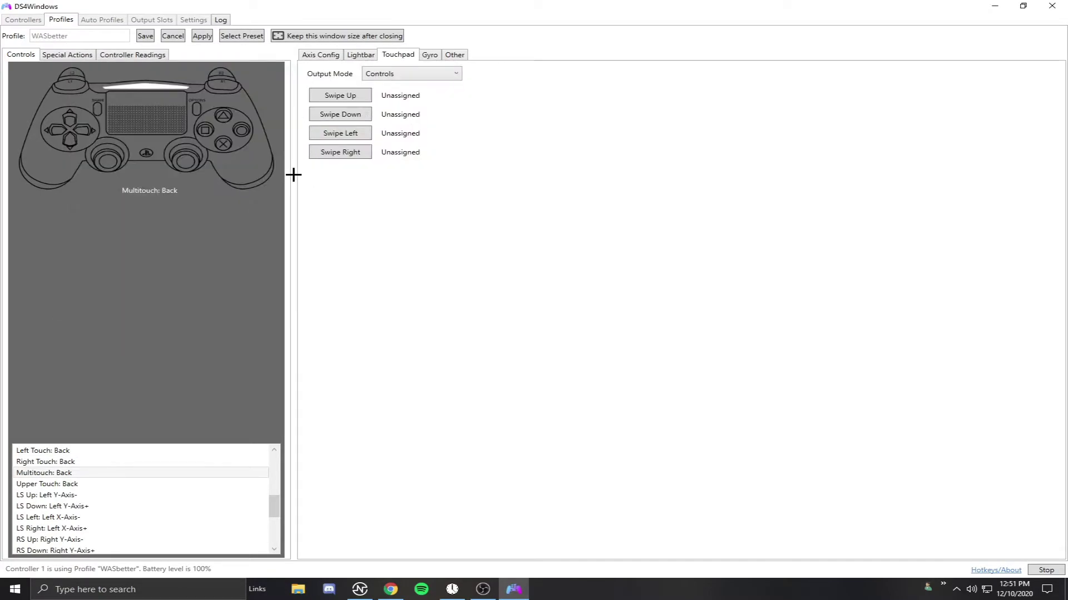
left_click(140, 99)
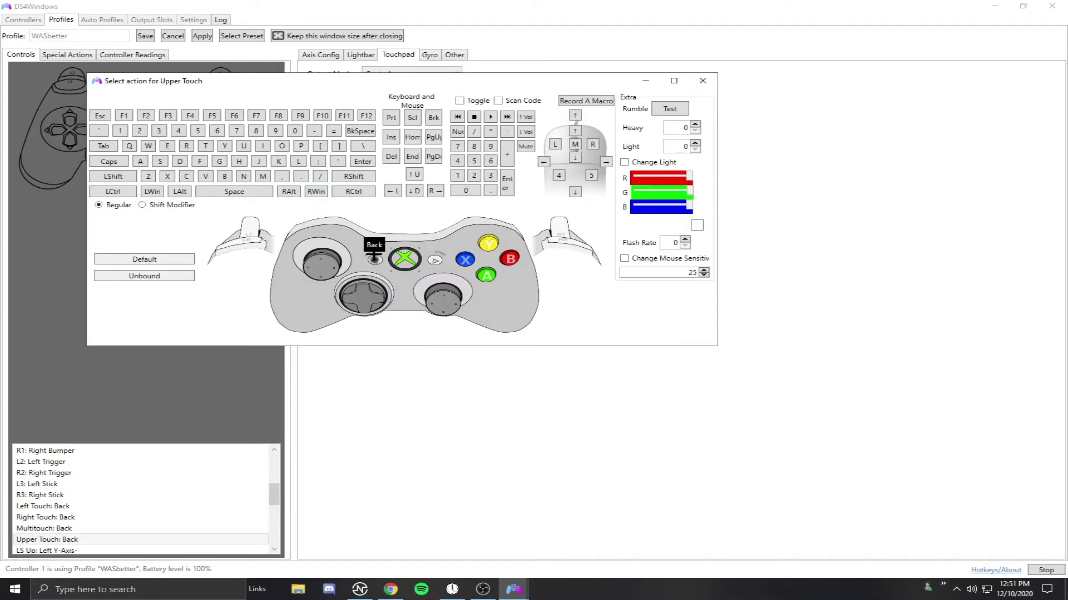
left_click(368, 251)
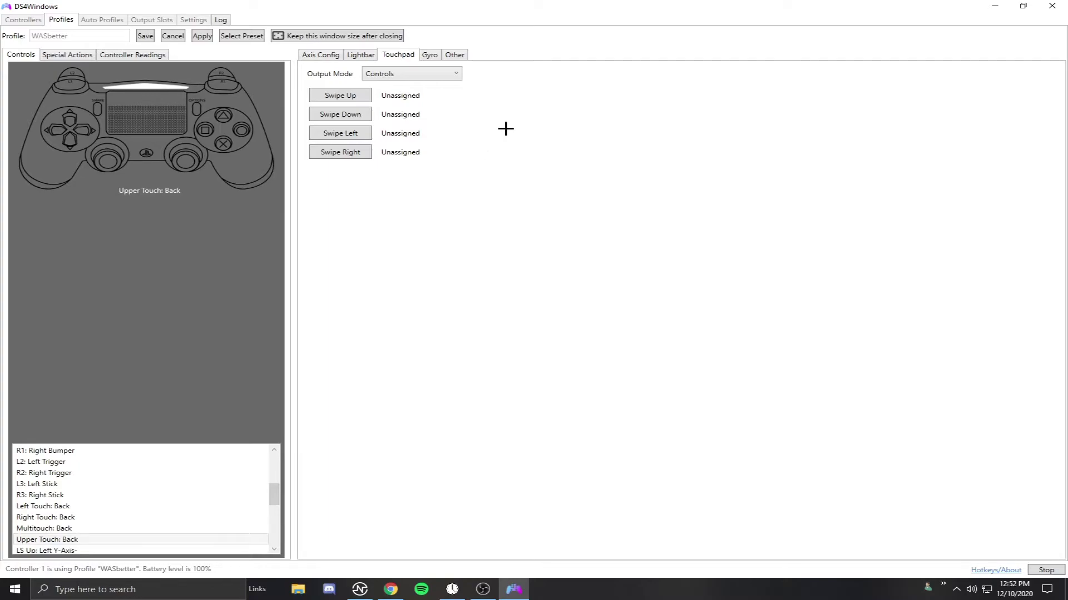
Step: View the WASbetter Lightbar and Axis Config settings, then switch to the Chrome window
left_click(361, 55)
left_click(313, 56)
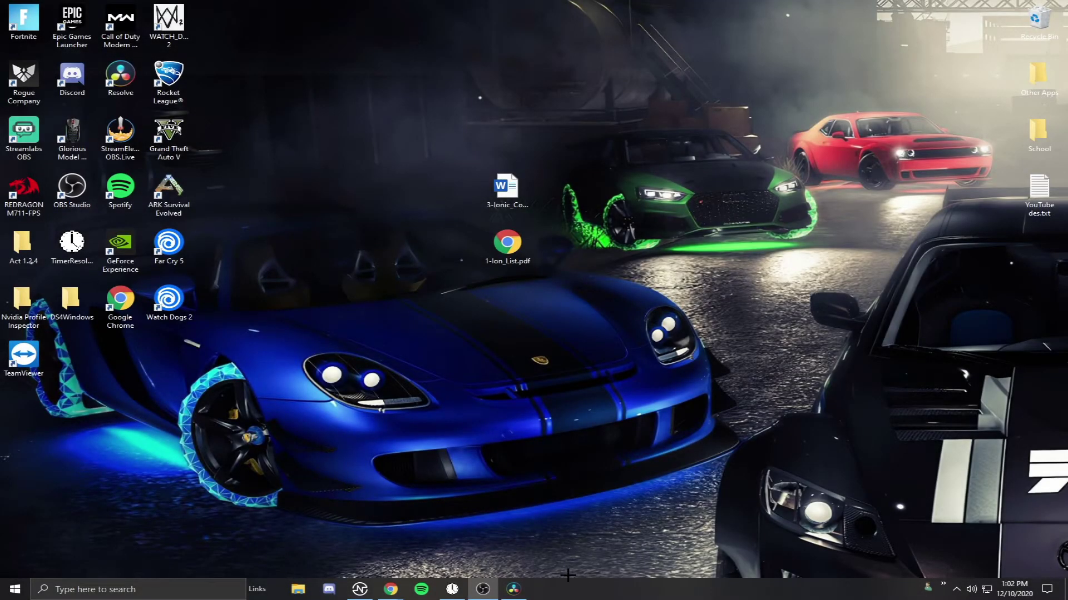
mouse_move(392, 588)
left_click(448, 546)
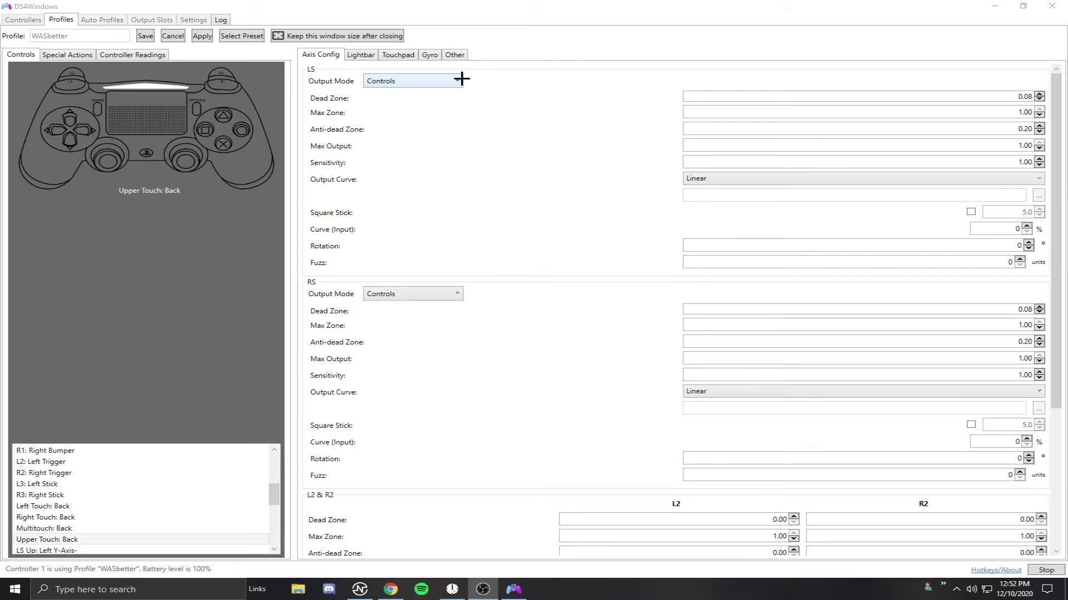
left_click(463, 56)
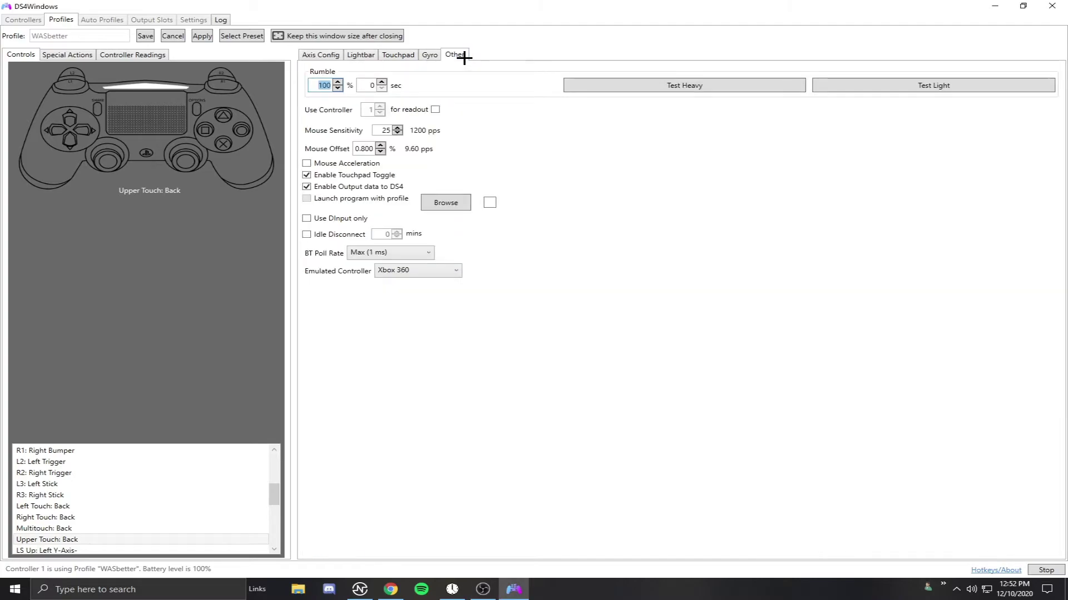
left_click(407, 59)
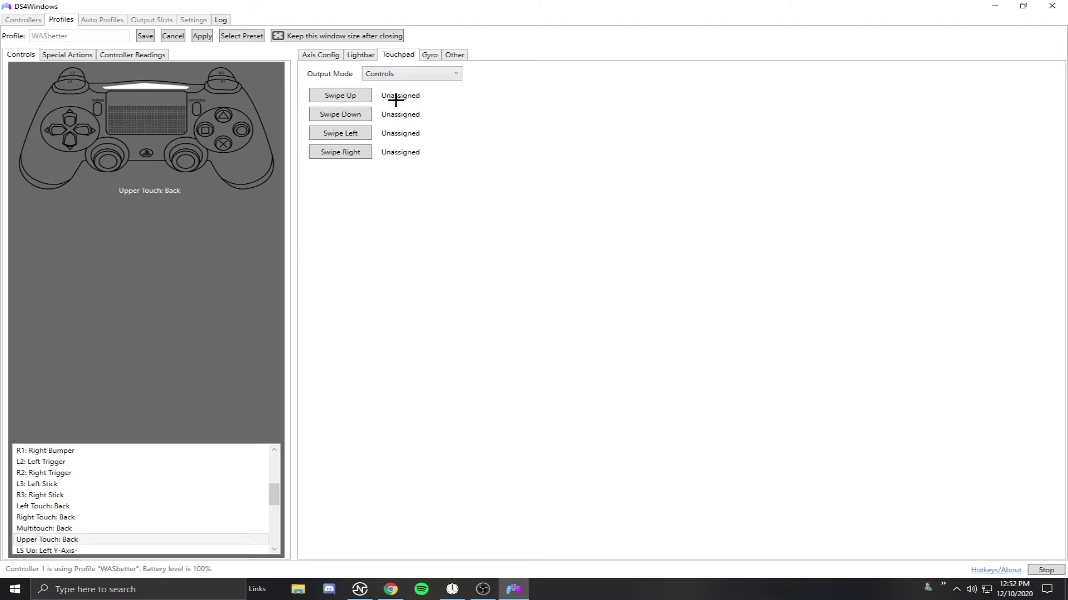
left_click(387, 74)
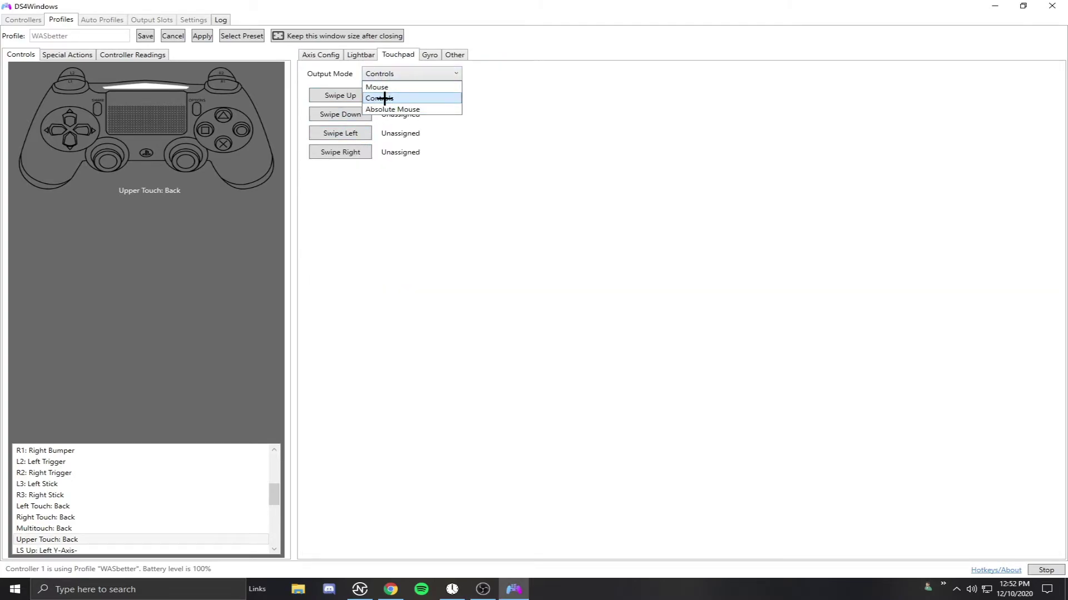
left_click(354, 56)
left_click(355, 55)
left_click(323, 55)
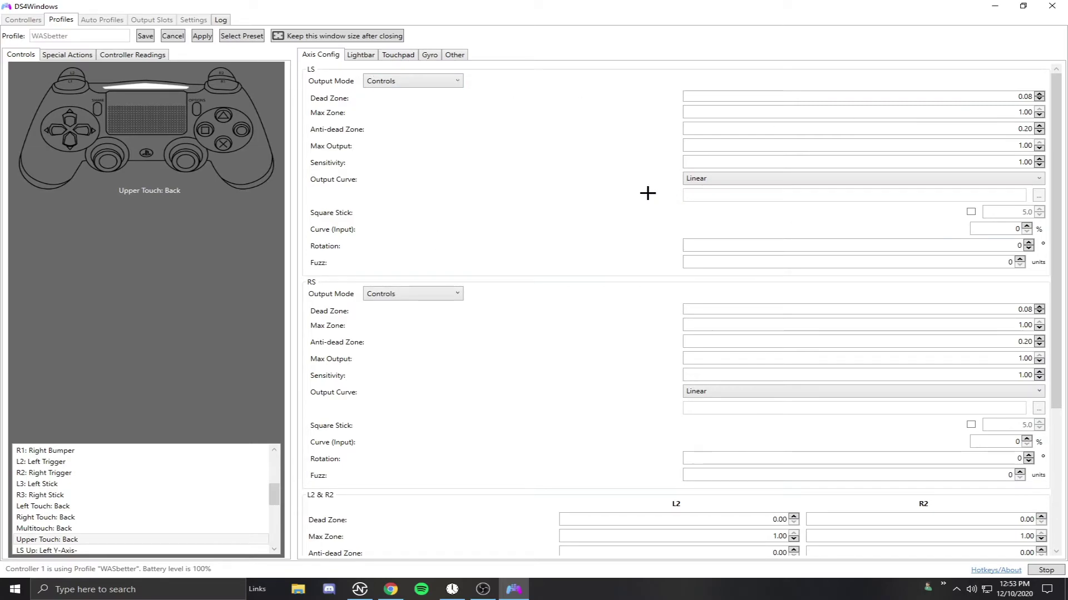
Step: Show the live Controller Readings for the sticks, triggers and gyro
left_click(153, 53)
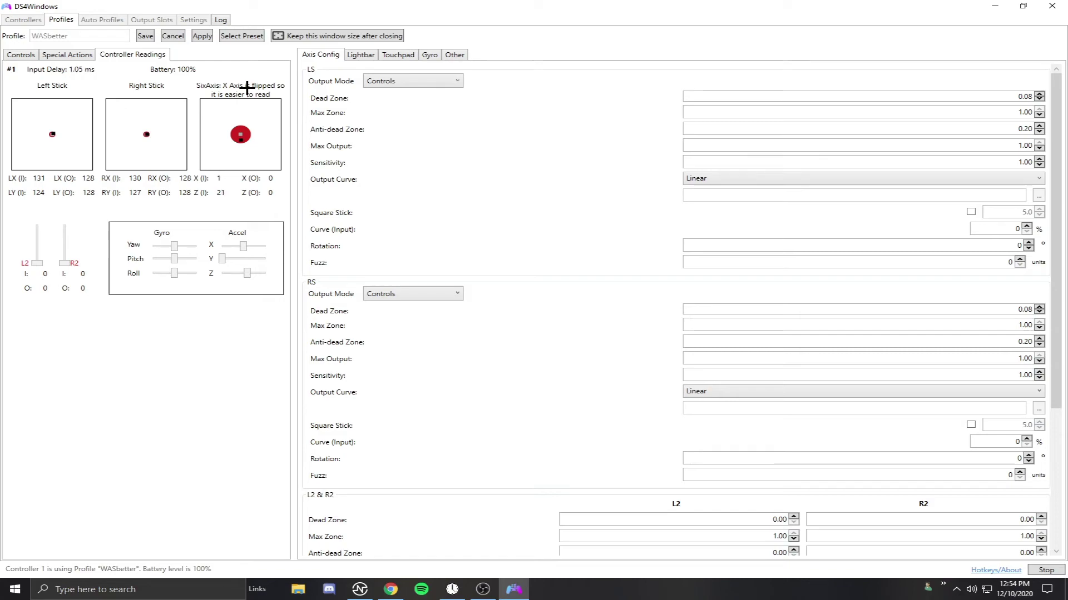
Step: Confirm Xbox 360 as emulated controller on the Other tab, cancel the editor, and view general Settings
key("ctrl+shift+Tab")
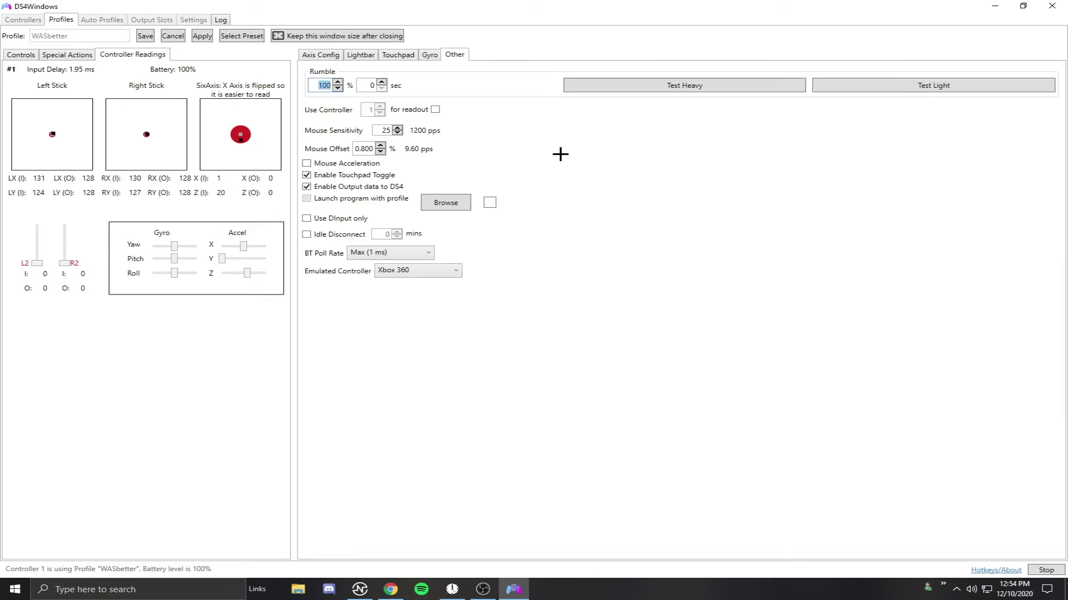
left_click(414, 270)
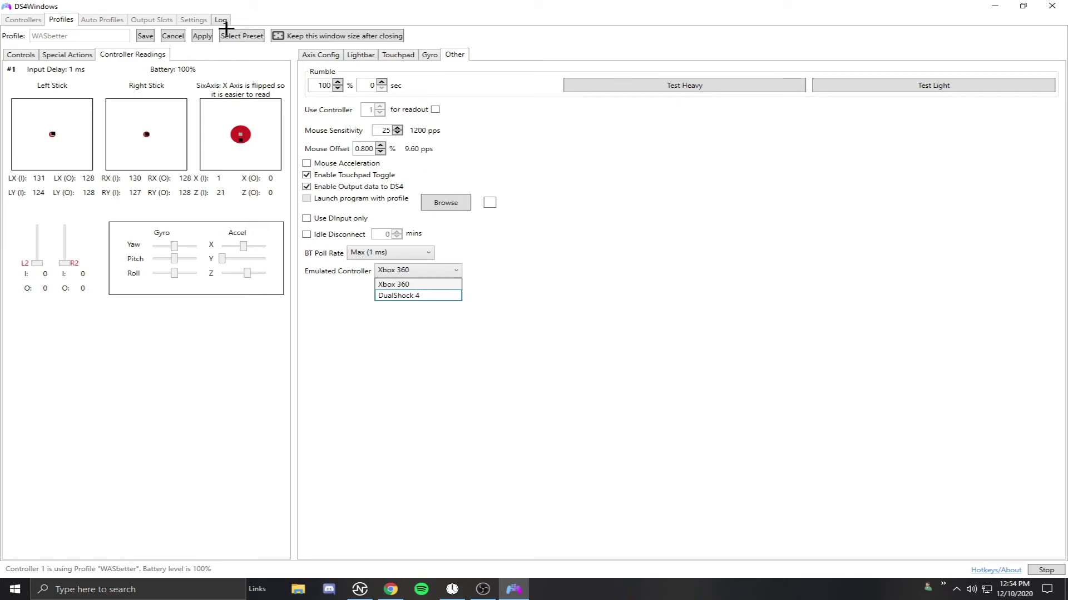
left_click(173, 37)
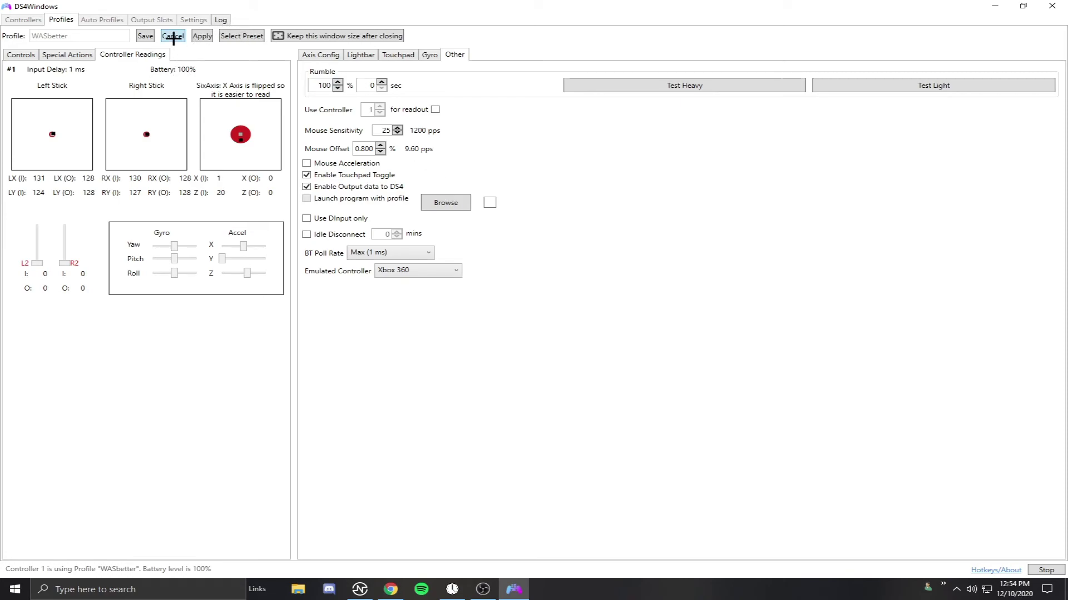
left_click(173, 36)
left_click(192, 19)
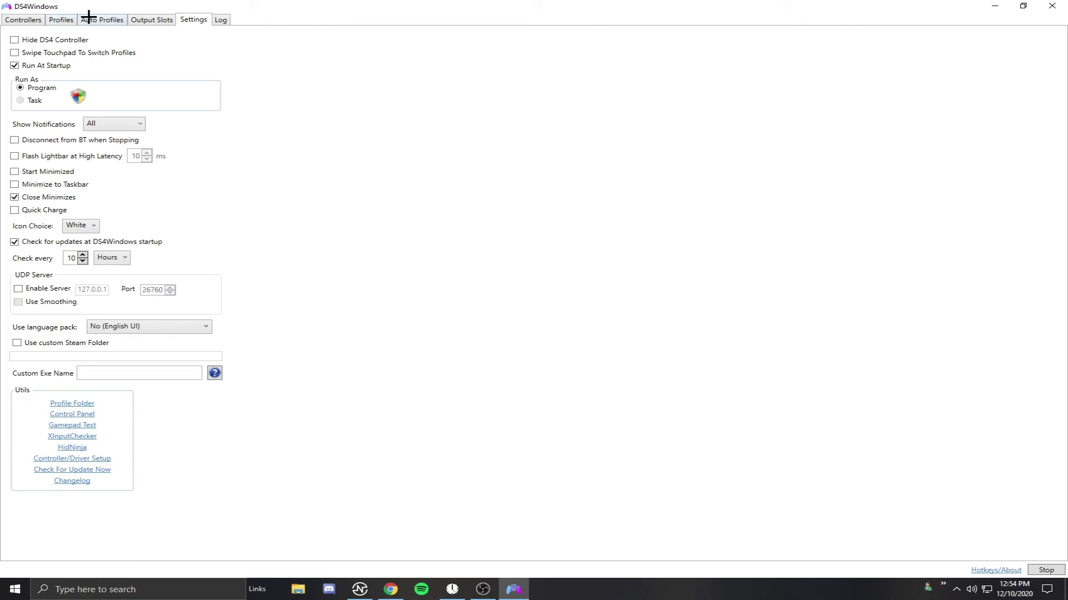
Step: Reopen the WASbetter profile and confirm Xbox 360 as its emulated controller
left_click(32, 20)
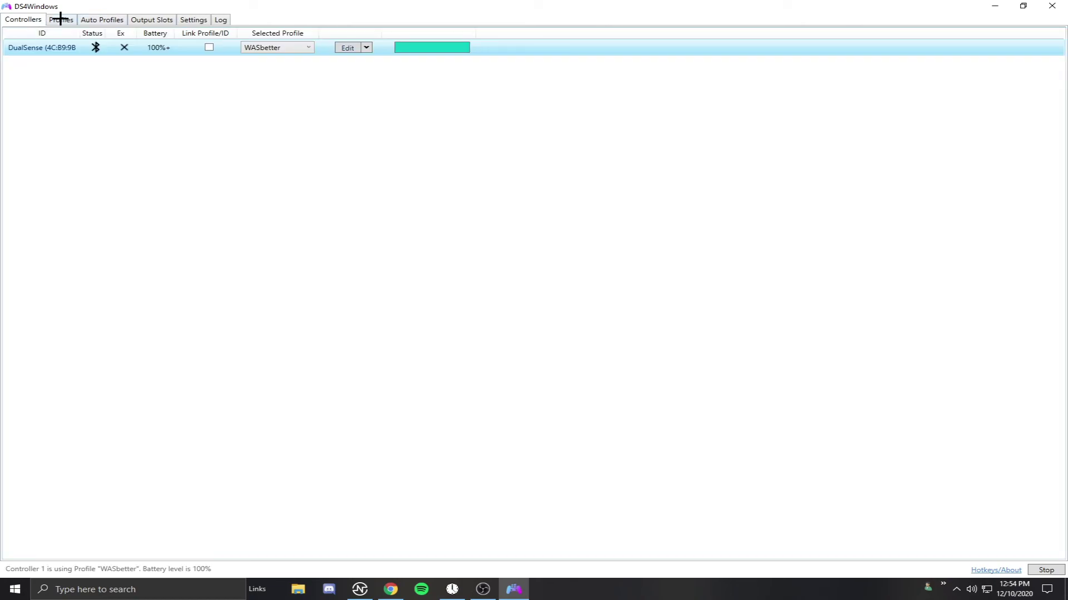
left_click(345, 48)
left_click(453, 54)
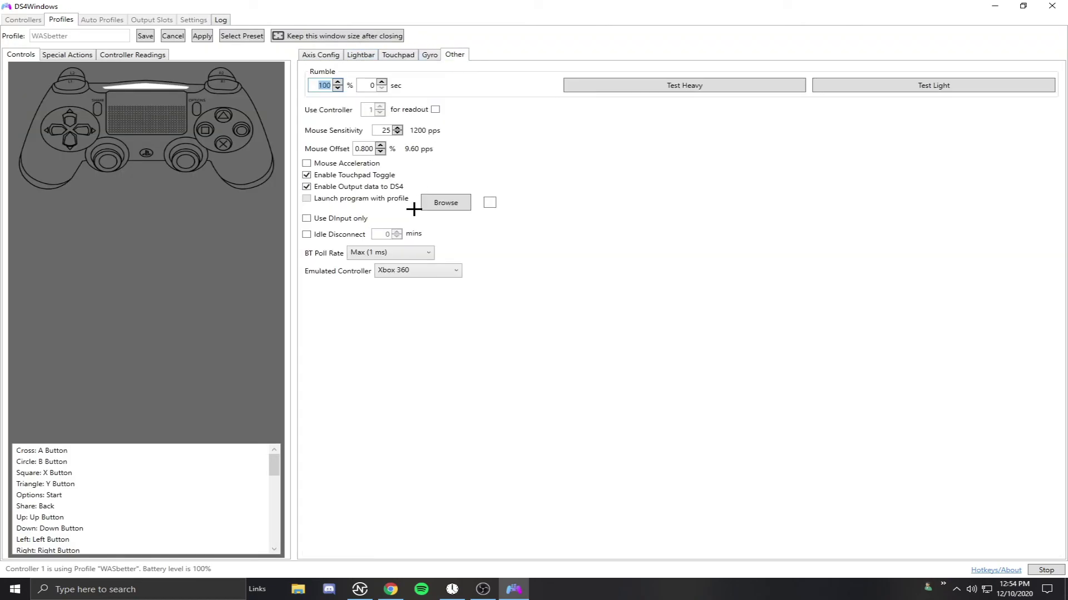
left_click(406, 270)
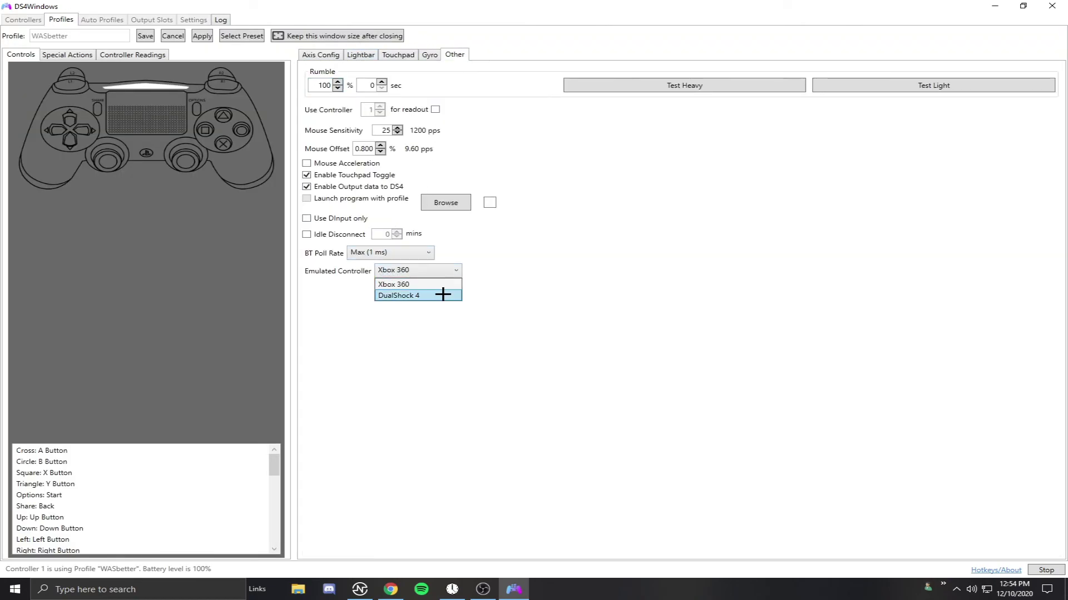
left_click(489, 293)
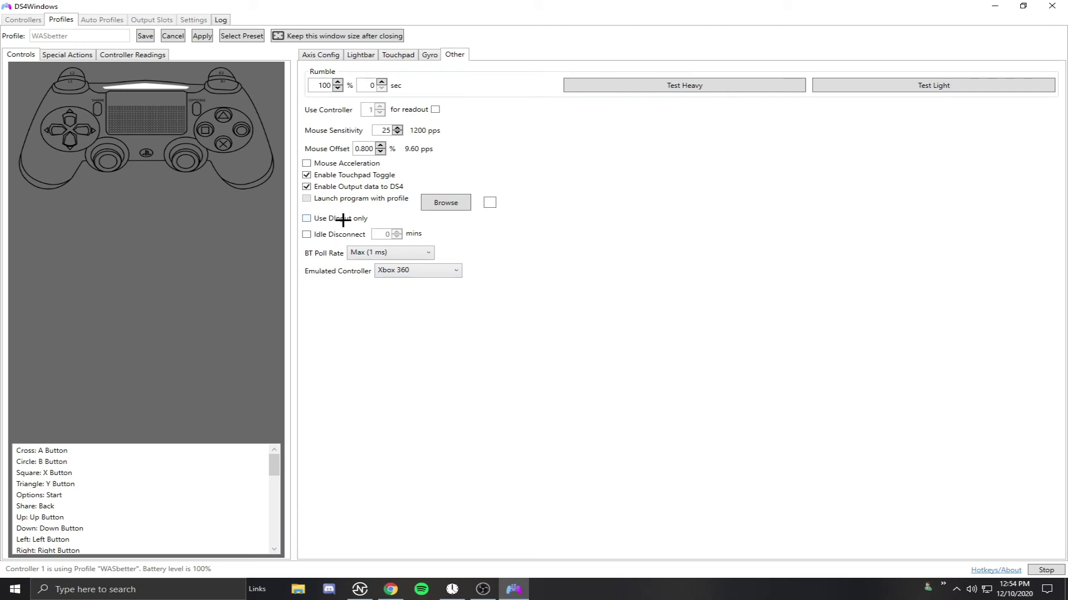